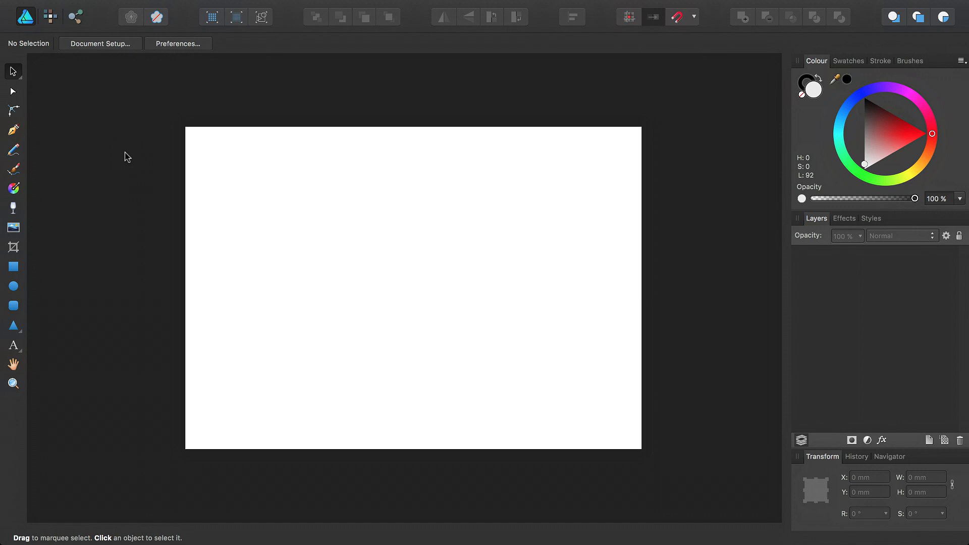
# Draw a 42.5 × 63 mm rounded rectangle with 25 % corners at top-left and fill it red.
pyautogui.click(13, 305)
pyautogui.moveTo(199, 141); pyautogui.dragTo(264, 238)
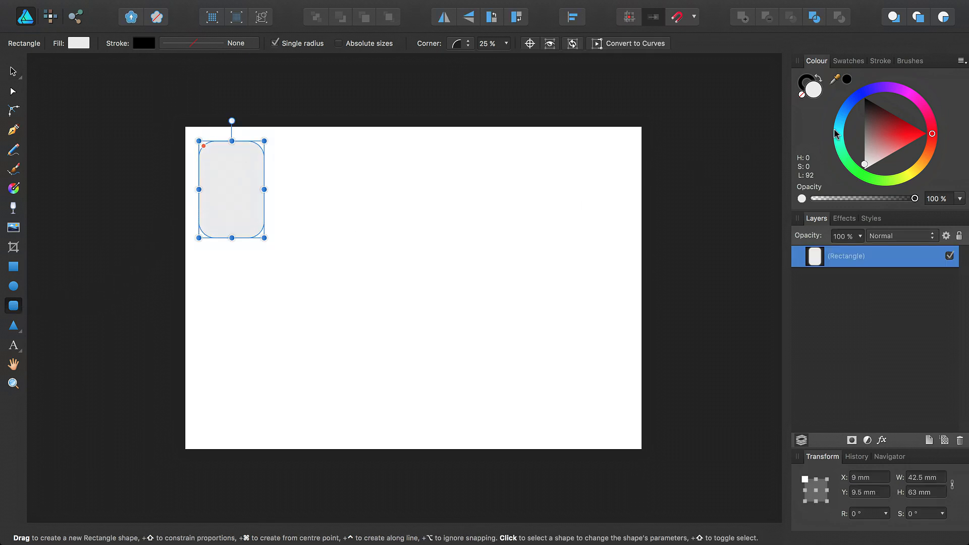
pyautogui.click(898, 128)
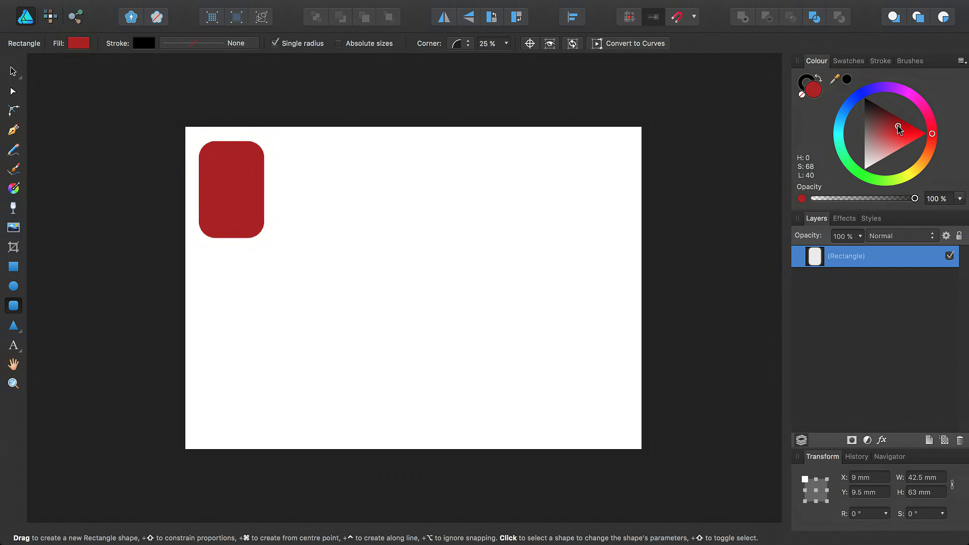
pyautogui.click(15, 72)
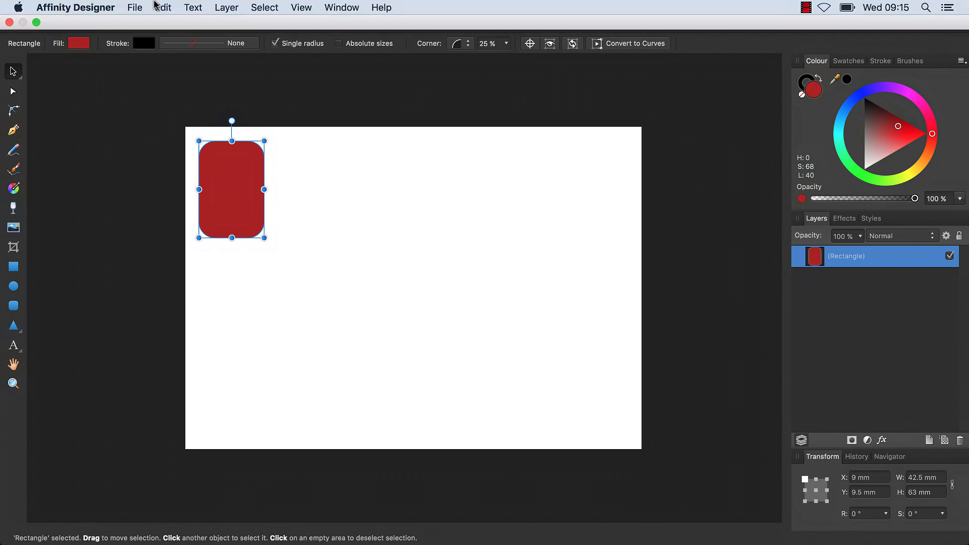
# Duplicate the red rounded rectangle and place the copy beside the original on the right.
pyautogui.click(160, 8)
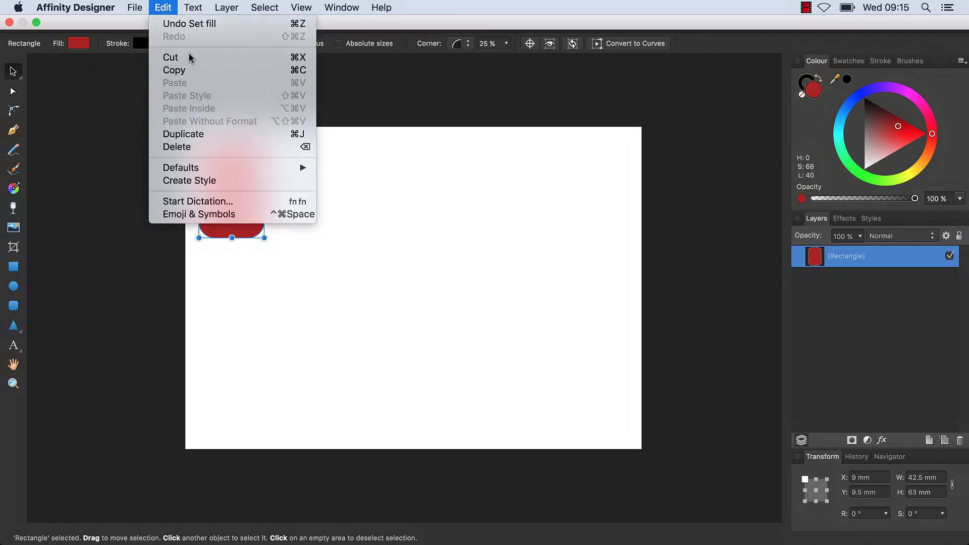
pyautogui.click(223, 134)
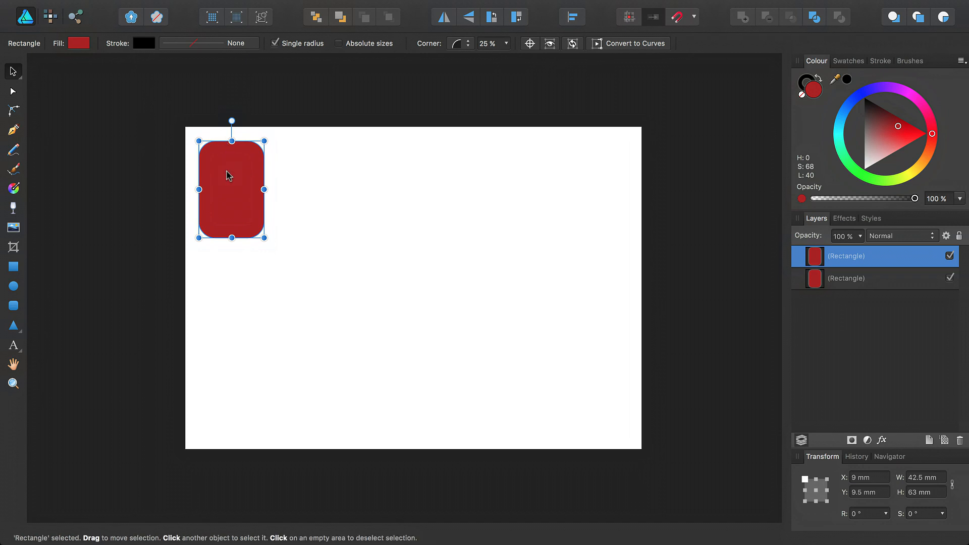
pyautogui.moveTo(229, 175); pyautogui.dragTo(305, 178)
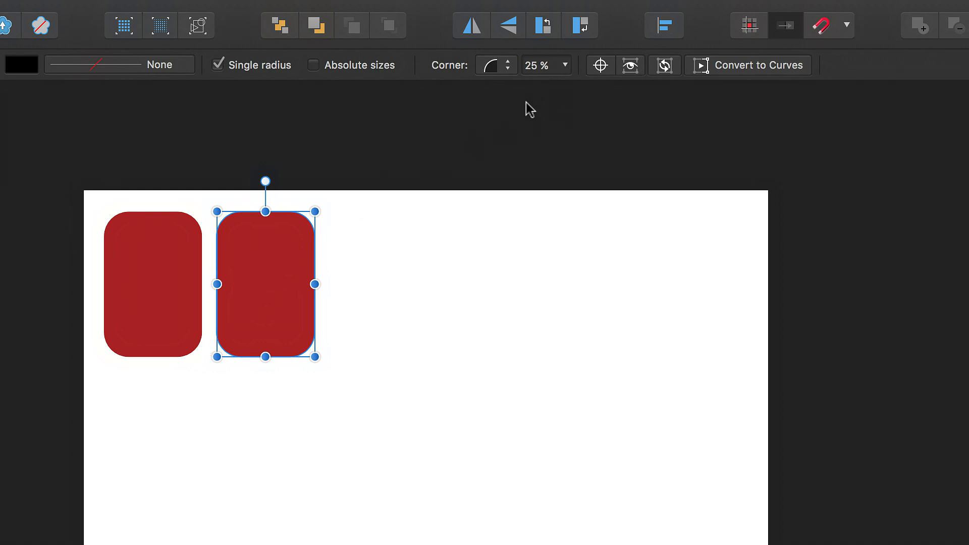
# Switch the copy's corner radius to absolute sizes (10.6 mm) and select both rectangles.
pyautogui.click(314, 65)
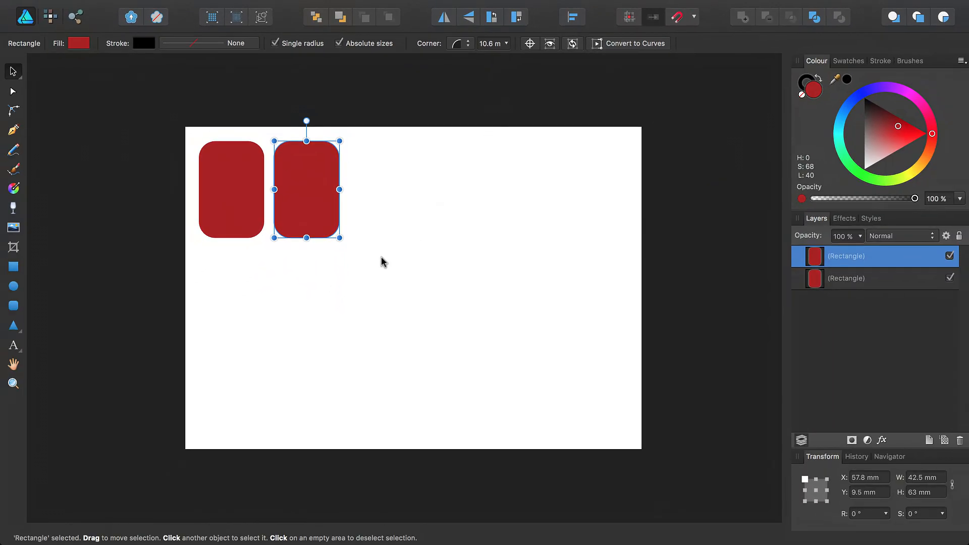
pyautogui.moveTo(378, 258); pyautogui.dragTo(191, 124)
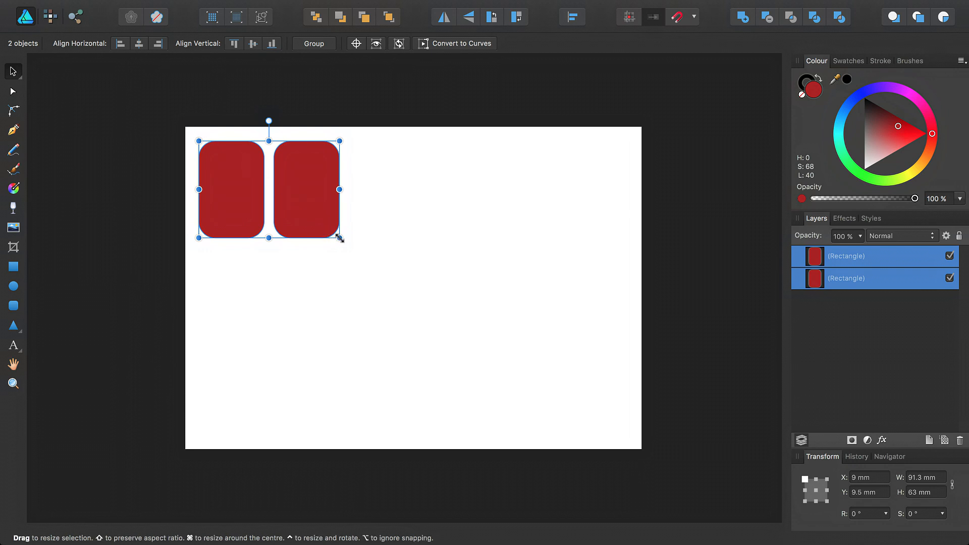
# Scale both rectangles up together to 262.8 × 181.2 mm, then deselect them.
pyautogui.moveTo(339, 238); pyautogui.dragTo(576, 446)
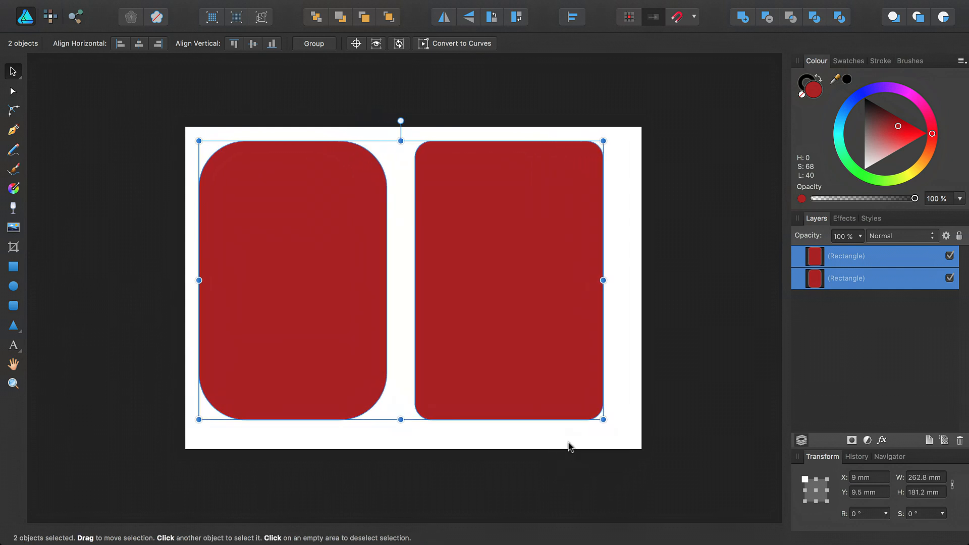
pyautogui.click(569, 446)
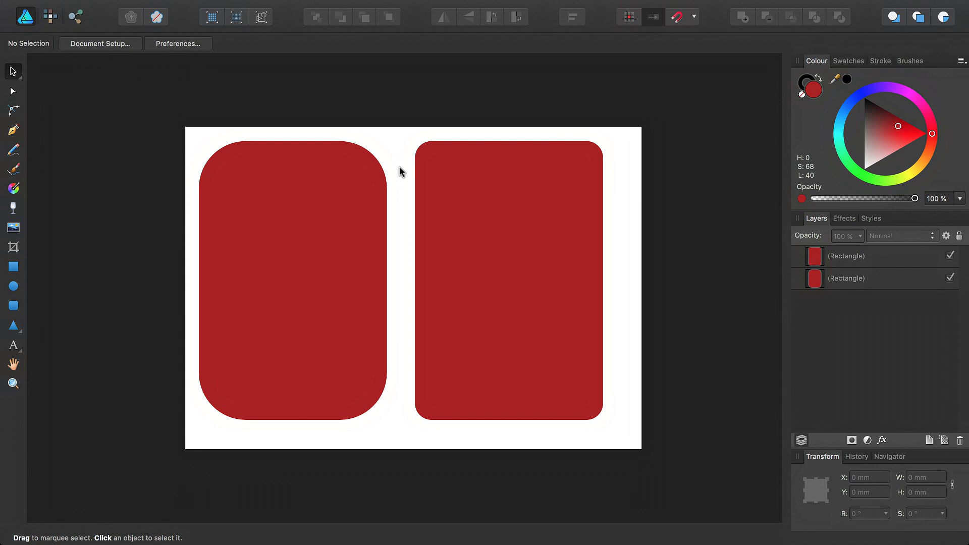
# Delete the left rectangle with percentage corners, keeping the right one with 10.6 mm corners.
pyautogui.click(462, 194)
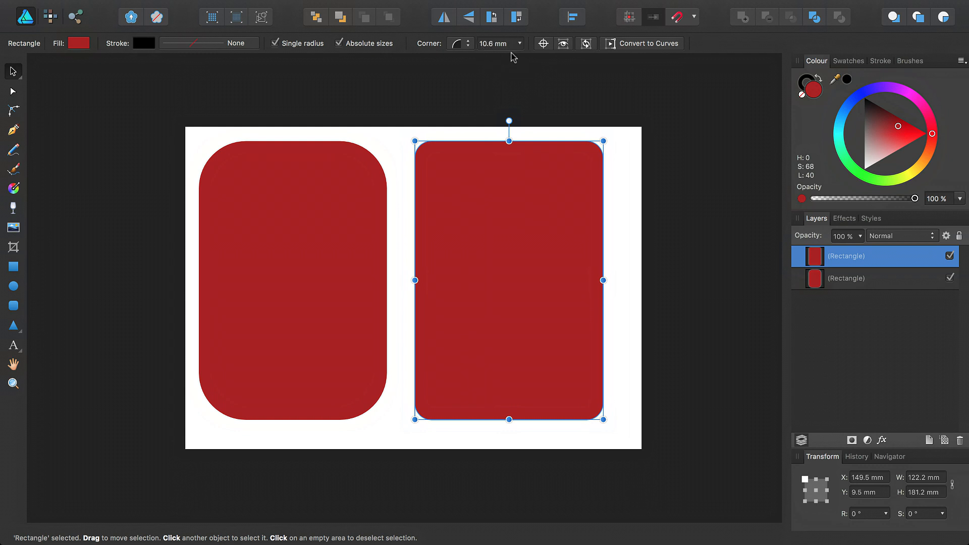
pyautogui.click(340, 168)
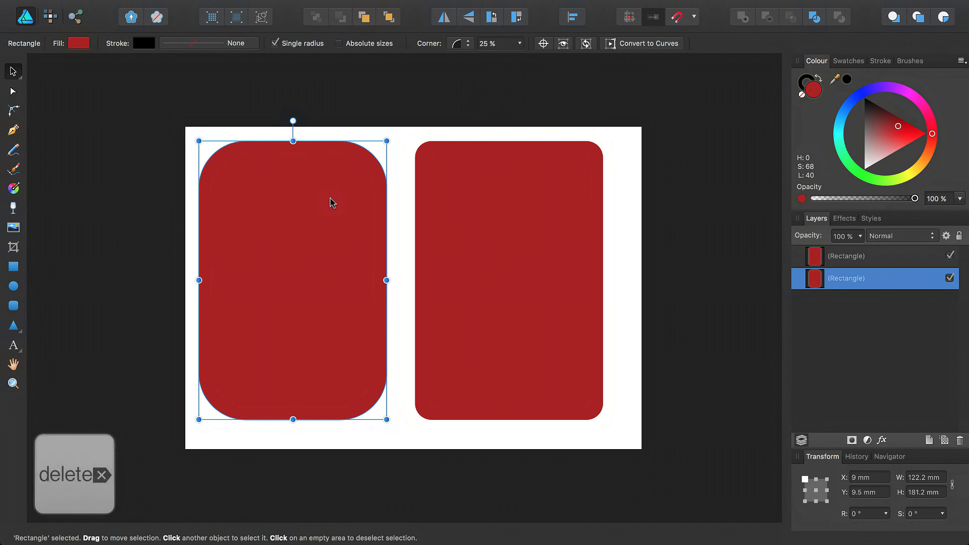
pyautogui.press('BackSpace')
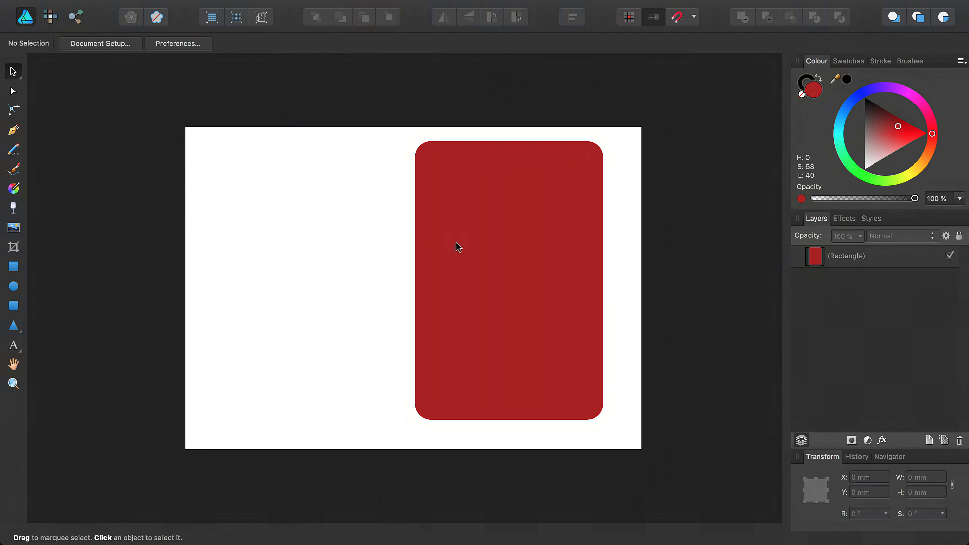
# Nudge the remaining rectangle slightly and give it a 16 pt black stroke.
pyautogui.moveTo(486, 250); pyautogui.dragTo(495, 254)
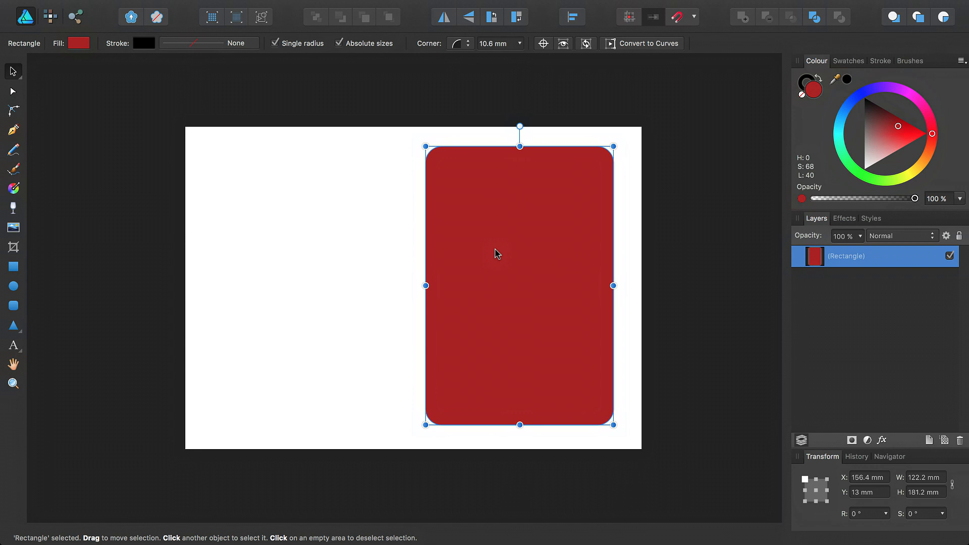
pyautogui.click(881, 61)
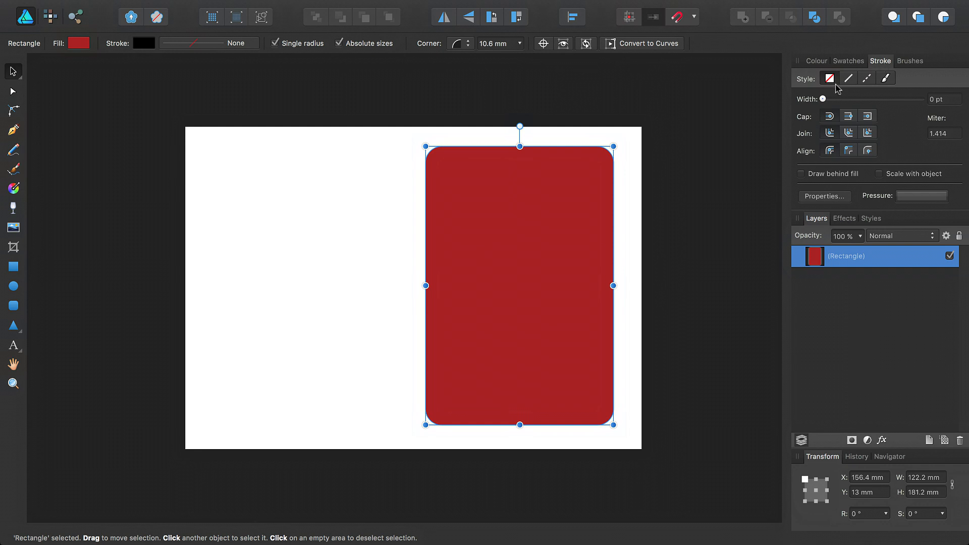
pyautogui.moveTo(822, 99); pyautogui.dragTo(874, 104)
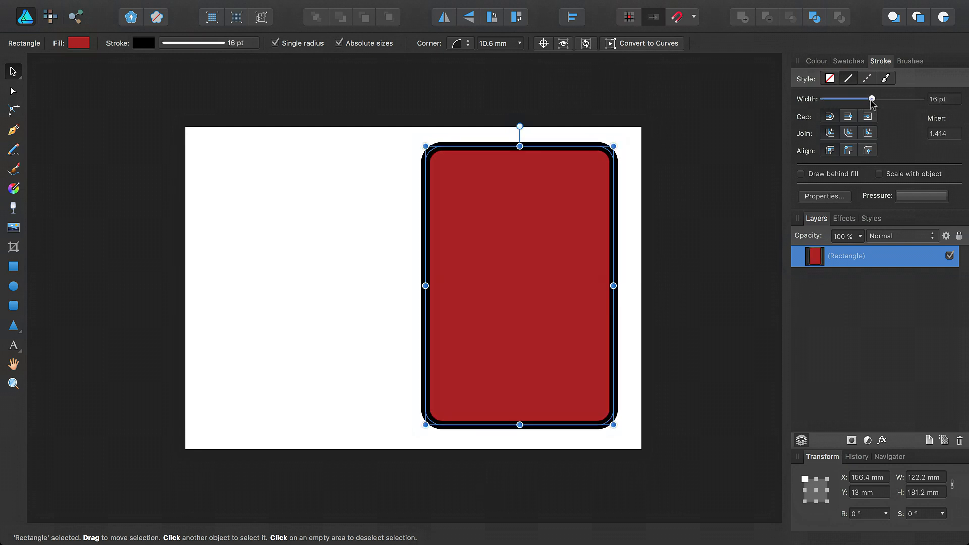
# Duplicate the outlined rectangle and move the copy left to X 21.2 mm.
pyautogui.click(171, 8)
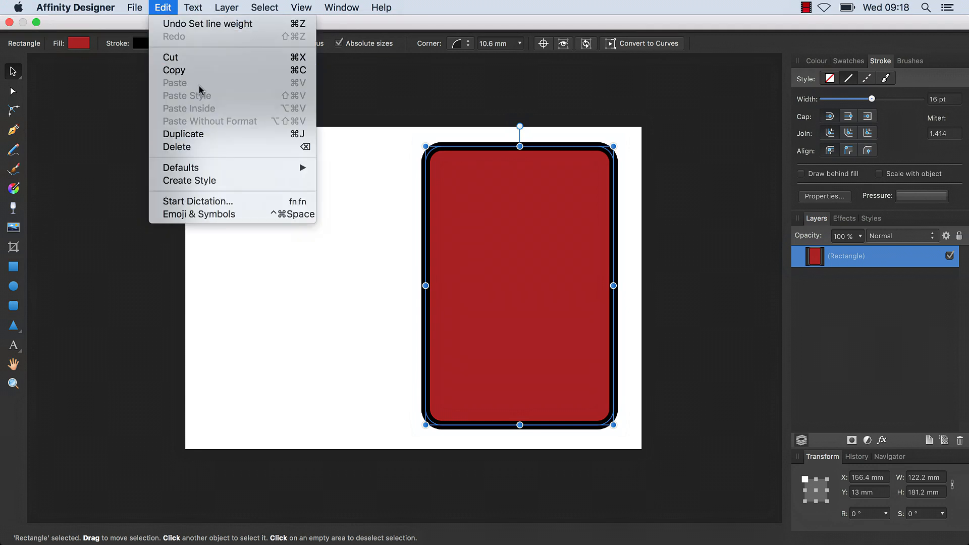
pyautogui.click(285, 136)
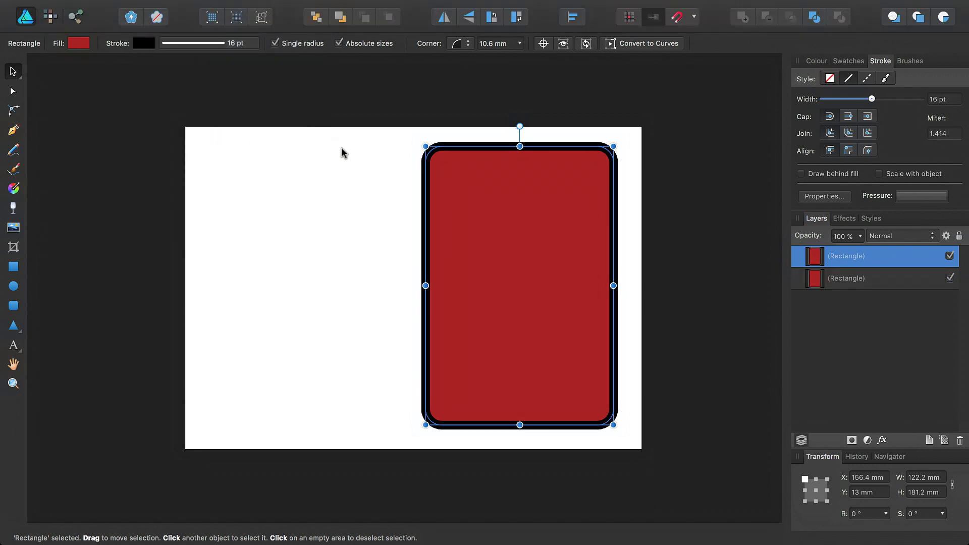
pyautogui.moveTo(465, 197); pyautogui.dragTo(263, 191)
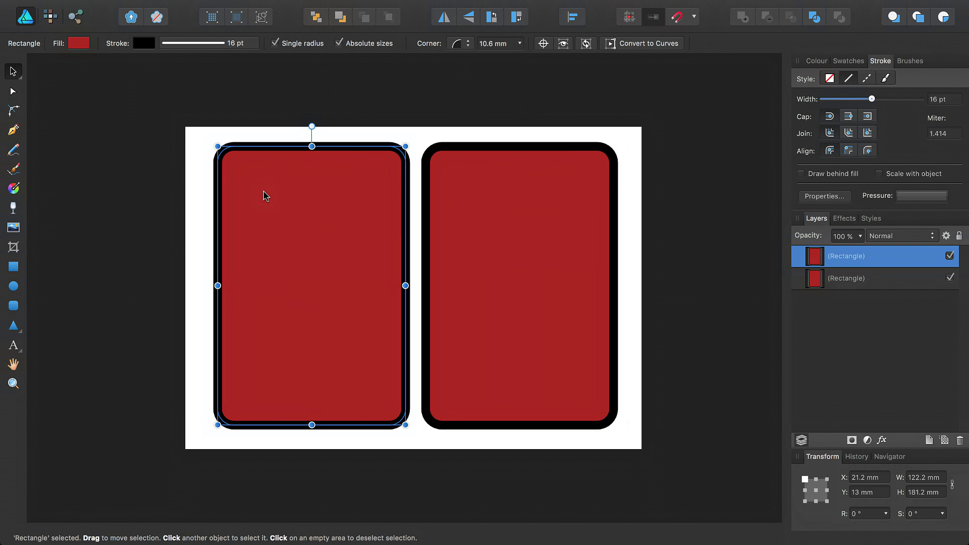
pyautogui.click(201, 195)
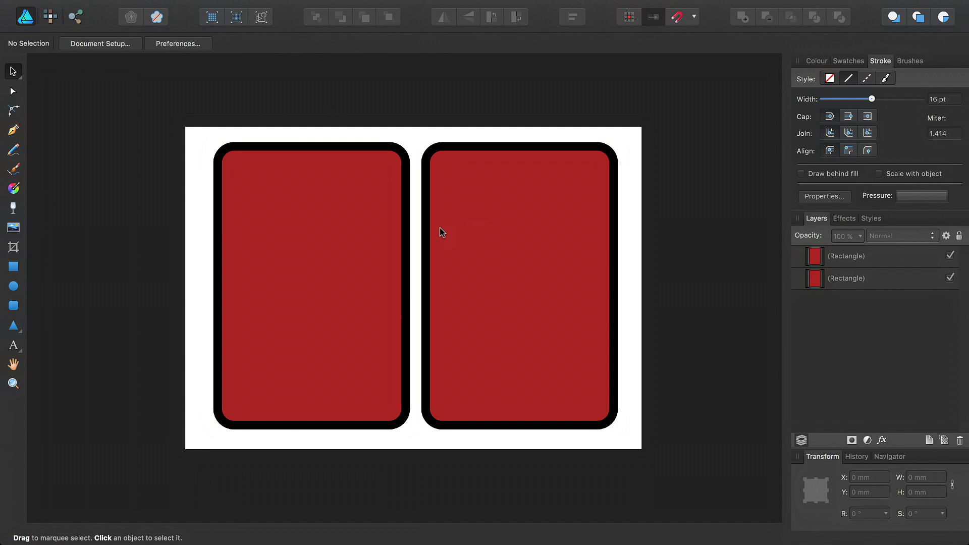
# Enable Scale with object on the left rectangle's stroke, then select both rectangles.
pyautogui.click(374, 231)
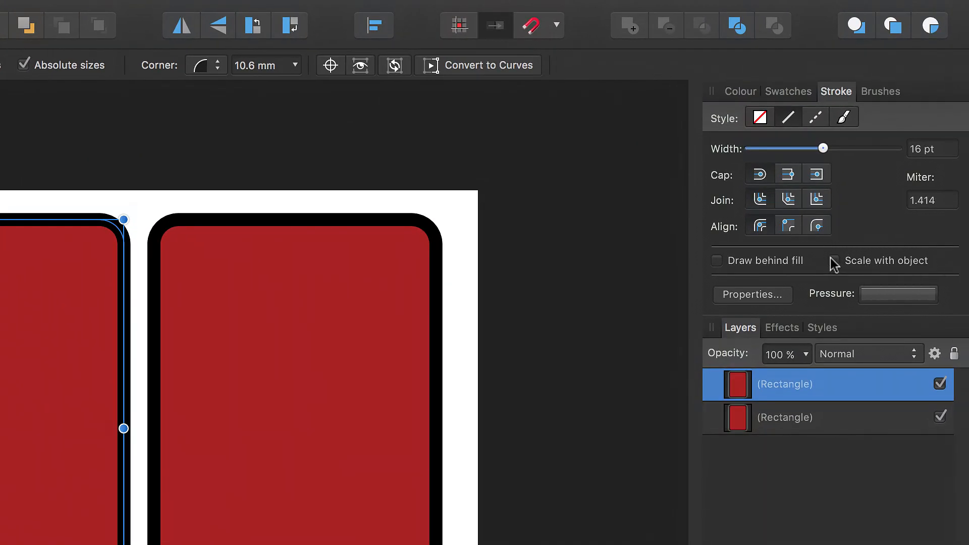
pyautogui.click(834, 261)
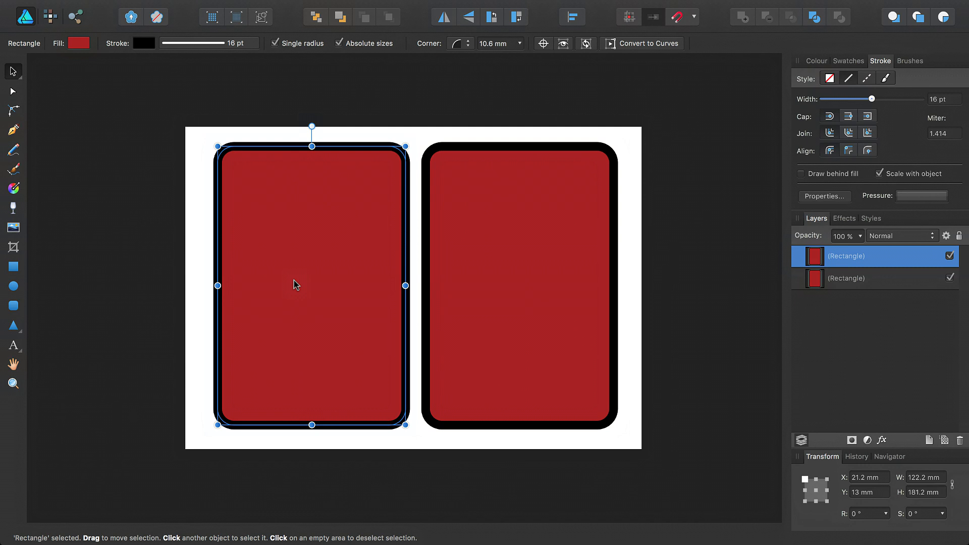
pyautogui.click(479, 273)
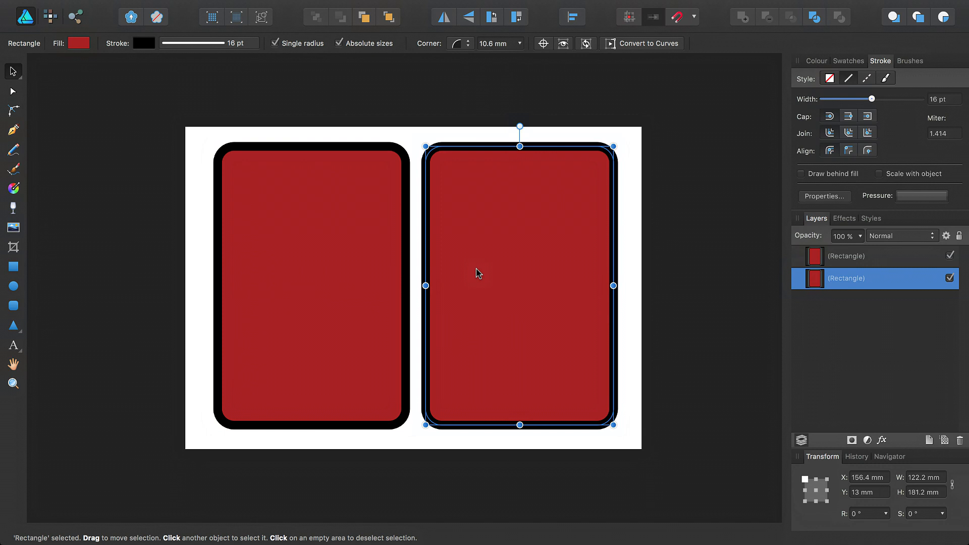
pyautogui.keyDown('shift'); pyautogui.click(317, 266); pyautogui.keyUp('shift')
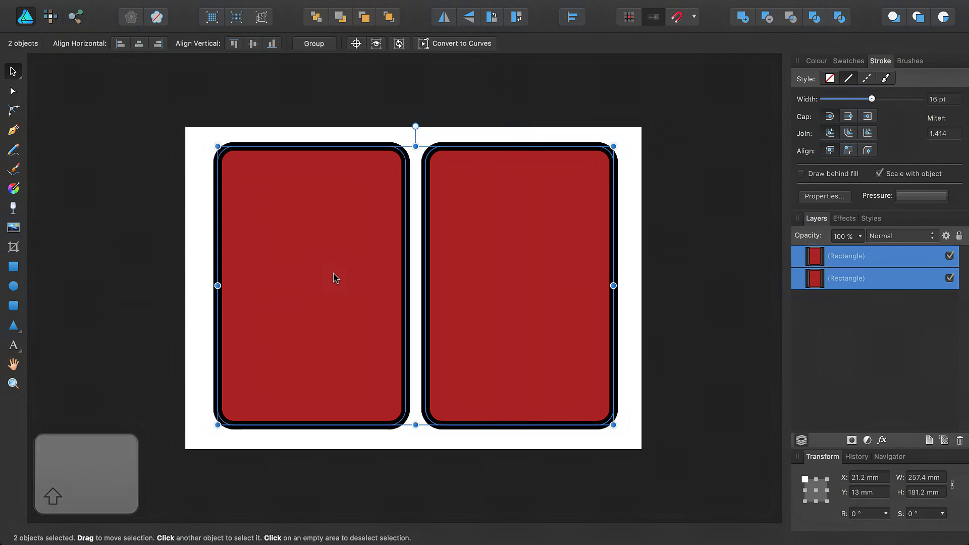
# Shrink both rectangles toward the top-left, compare their strokes, and delete the right one.
pyautogui.moveTo(612, 423); pyautogui.dragTo(345, 268)
pyautogui.click(346, 277)
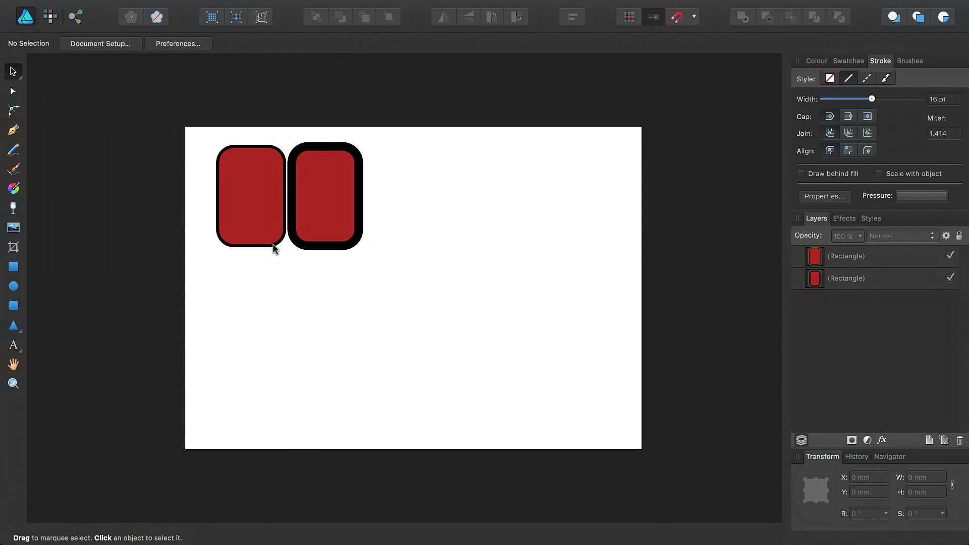
pyautogui.click(251, 187)
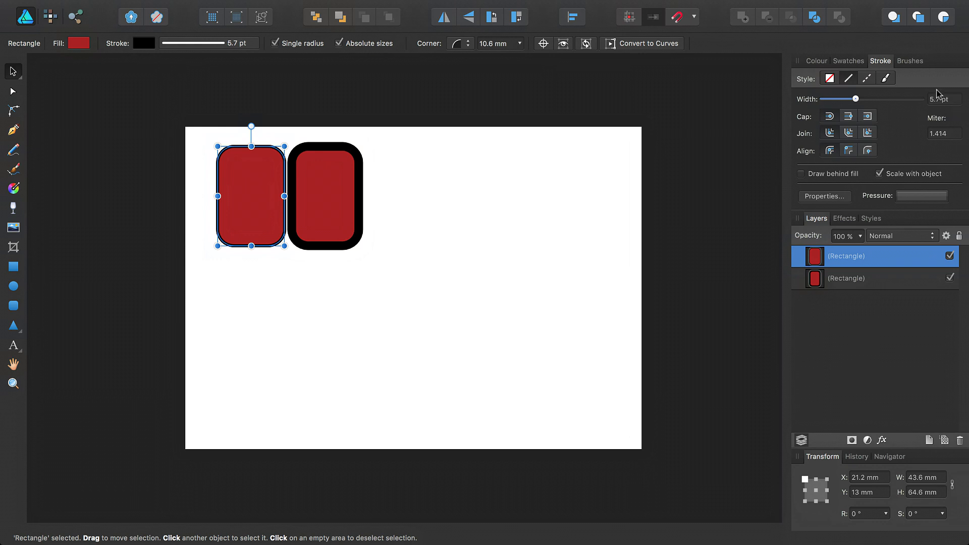
pyautogui.click(323, 198)
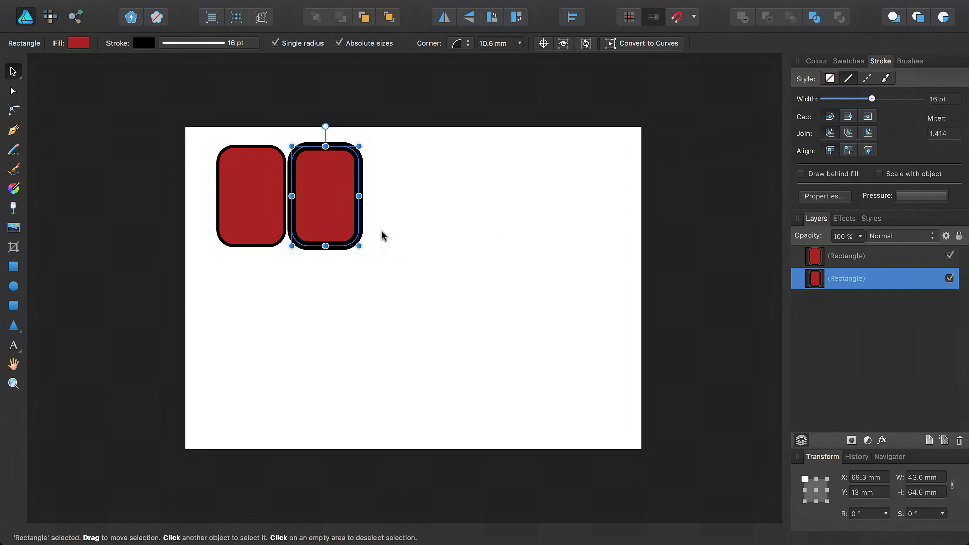
pyautogui.press('Delete')
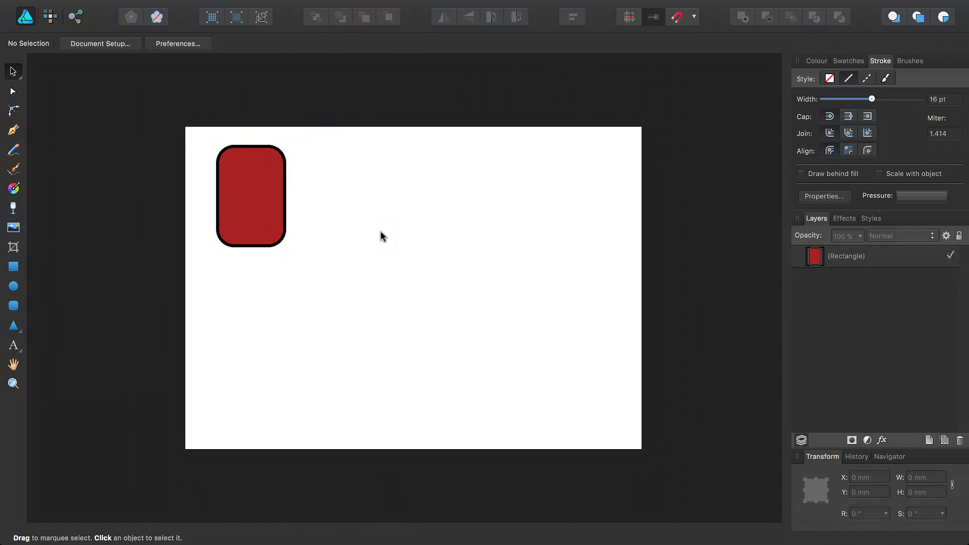
# Move the remaining rectangle up-left and turn off Scale with object for its stroke.
pyautogui.click(267, 213)
pyautogui.moveTo(267, 214); pyautogui.dragTo(248, 207)
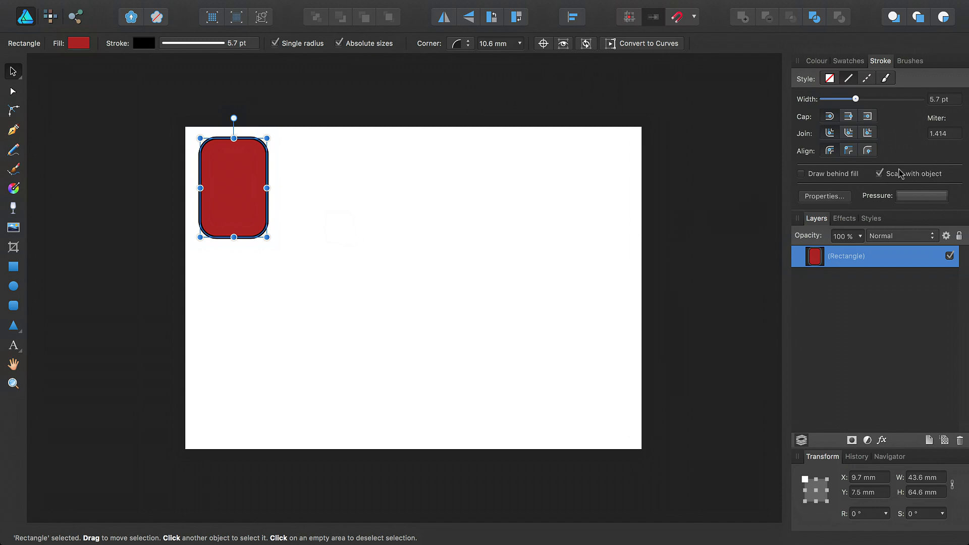
pyautogui.click(879, 175)
# Add an inner shadow (100% opacity, 100 px radius, 100 px offset) to the rectangle and duplicate it.
pyautogui.click(846, 220)
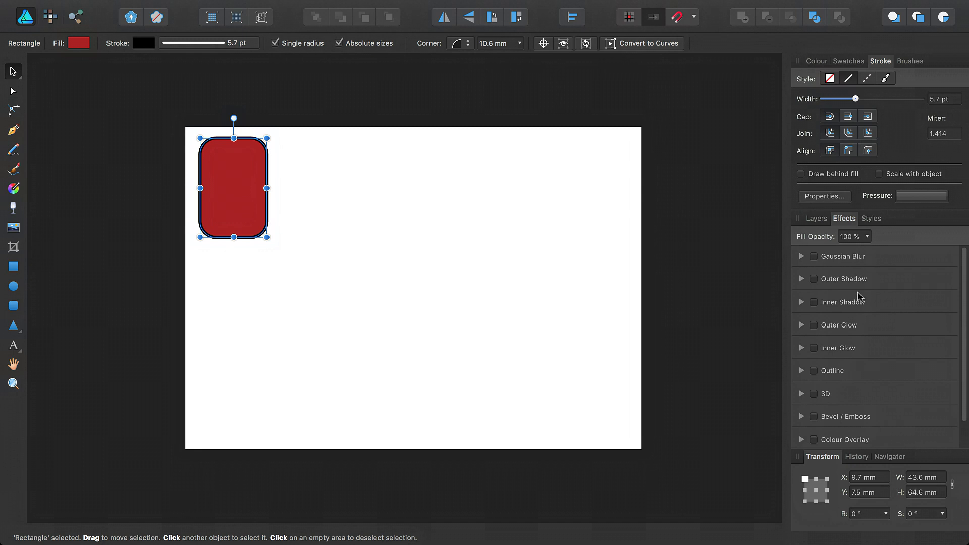
pyautogui.click(813, 302)
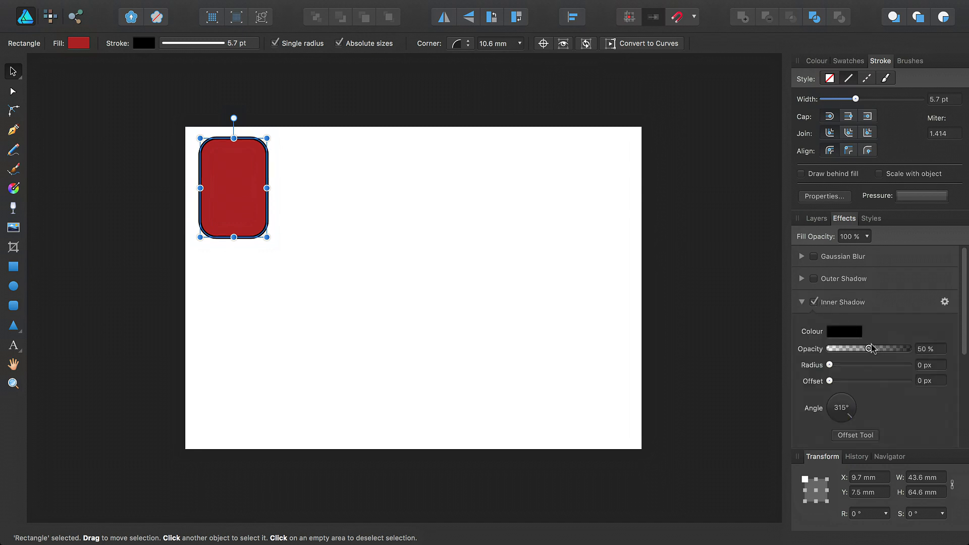
pyautogui.moveTo(869, 349); pyautogui.dragTo(922, 352)
pyautogui.moveTo(829, 365); pyautogui.dragTo(908, 364)
pyautogui.moveTo(830, 381); pyautogui.dragTo(918, 384)
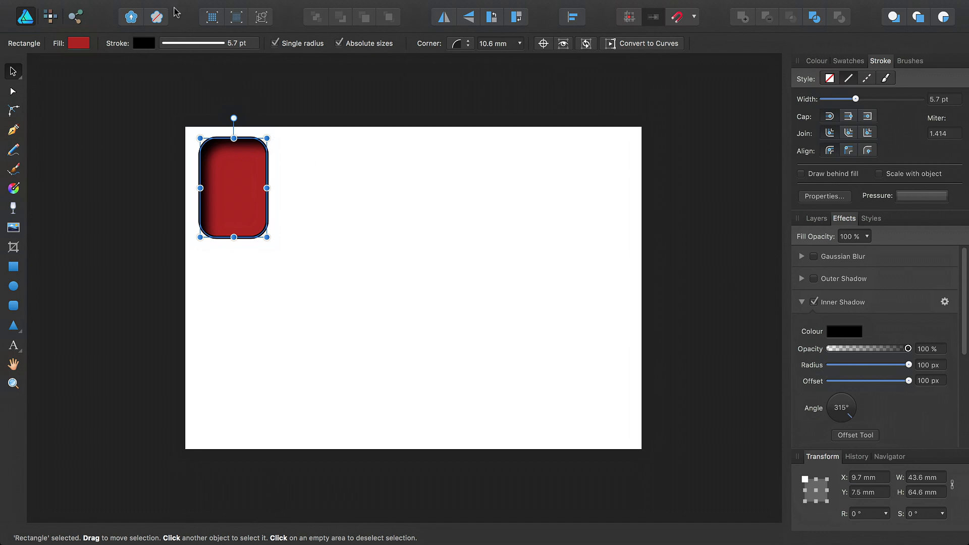
pyautogui.click(167, 7)
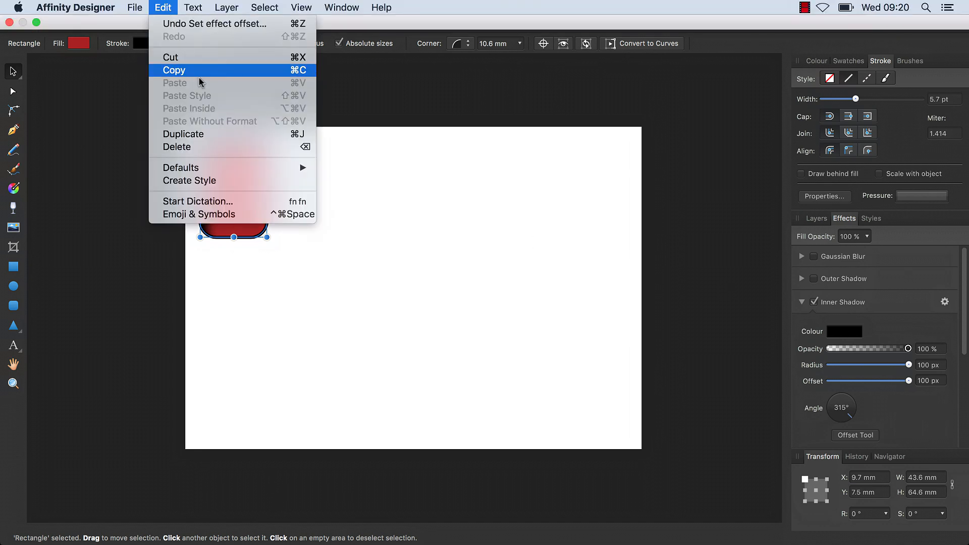
pyautogui.click(217, 133)
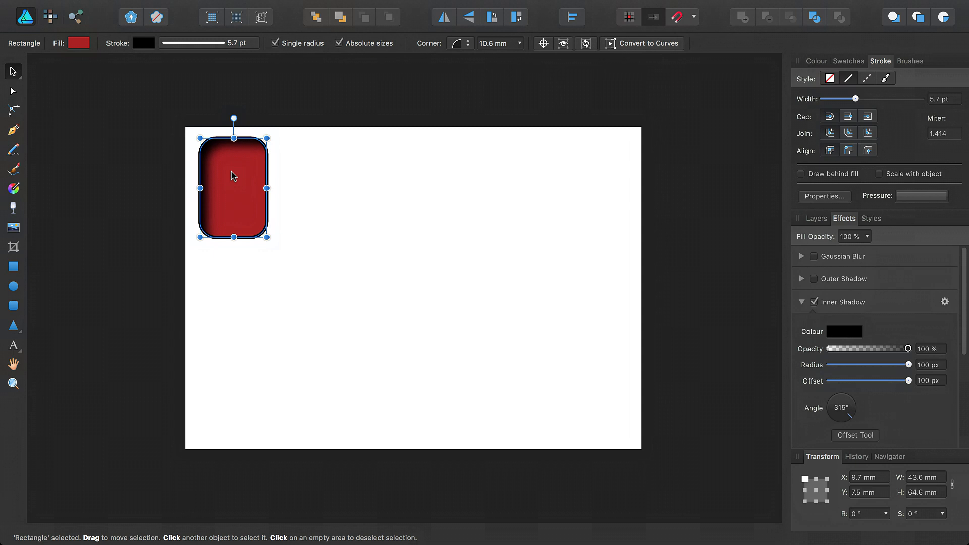
# Move the copy to the right of the original and enable Scale with Object in its layer effects.
pyautogui.moveTo(231, 171); pyautogui.dragTo(314, 183)
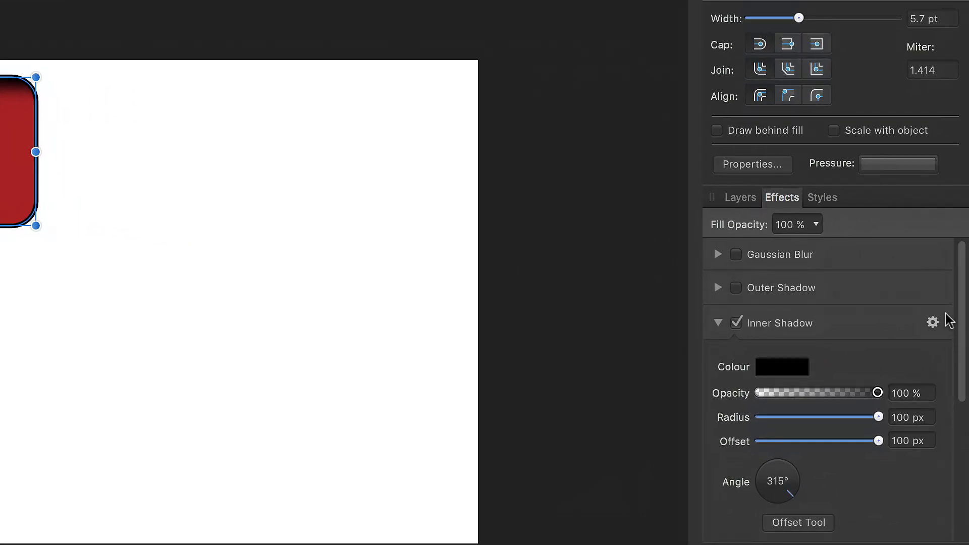
pyautogui.click(933, 323)
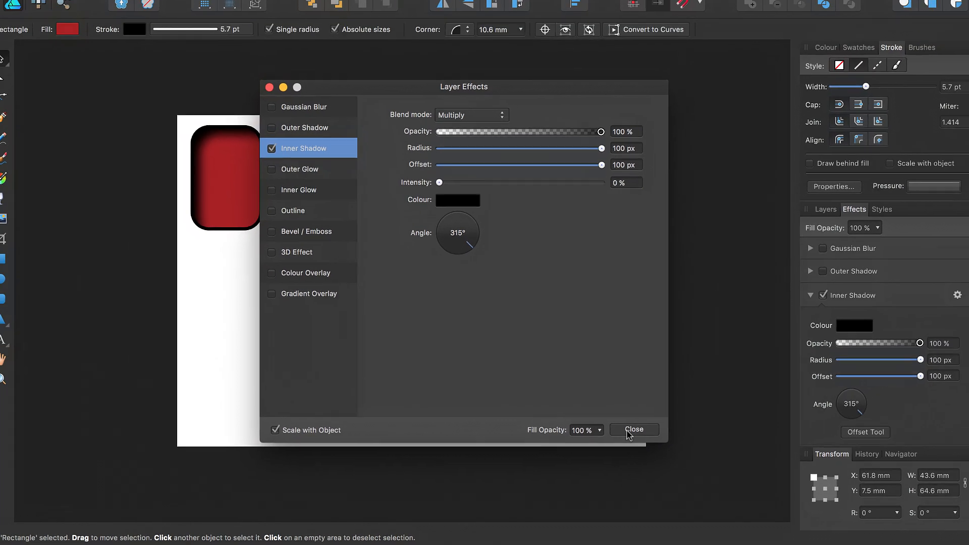
pyautogui.click(703, 375)
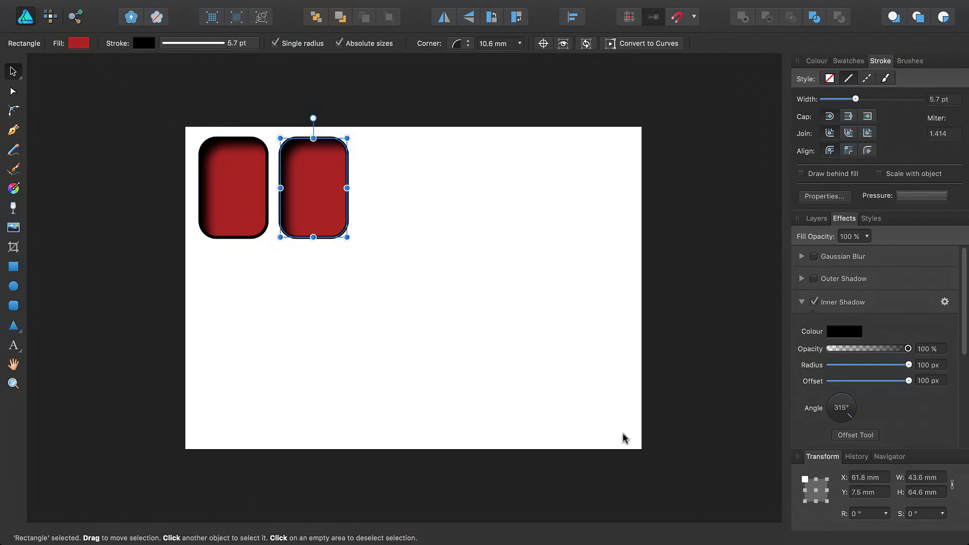
# Enlarge both rectangles together to about 126.7 × 187.9 mm so they fill the page.
pyautogui.moveTo(380, 285); pyautogui.dragTo(169, 101)
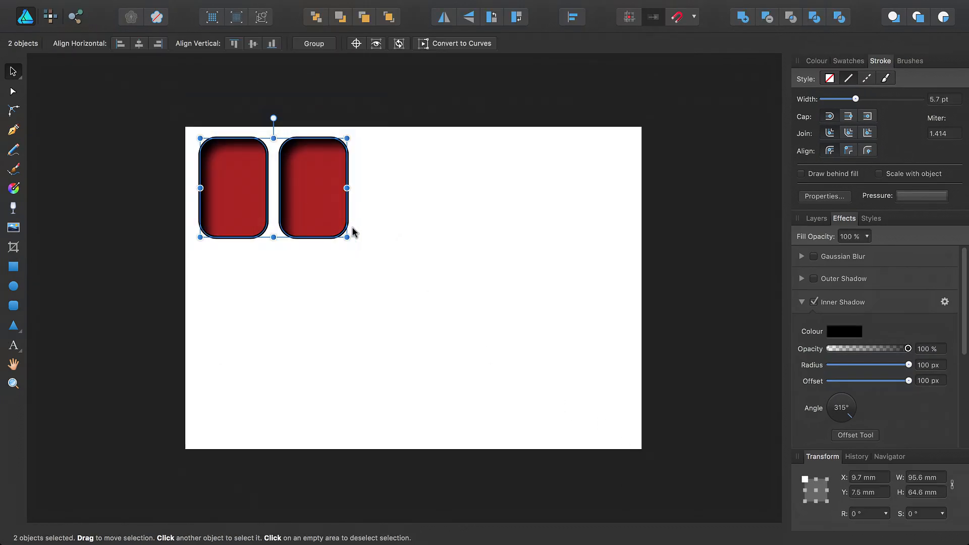
pyautogui.moveTo(347, 236); pyautogui.dragTo(612, 445)
pyautogui.click(566, 443)
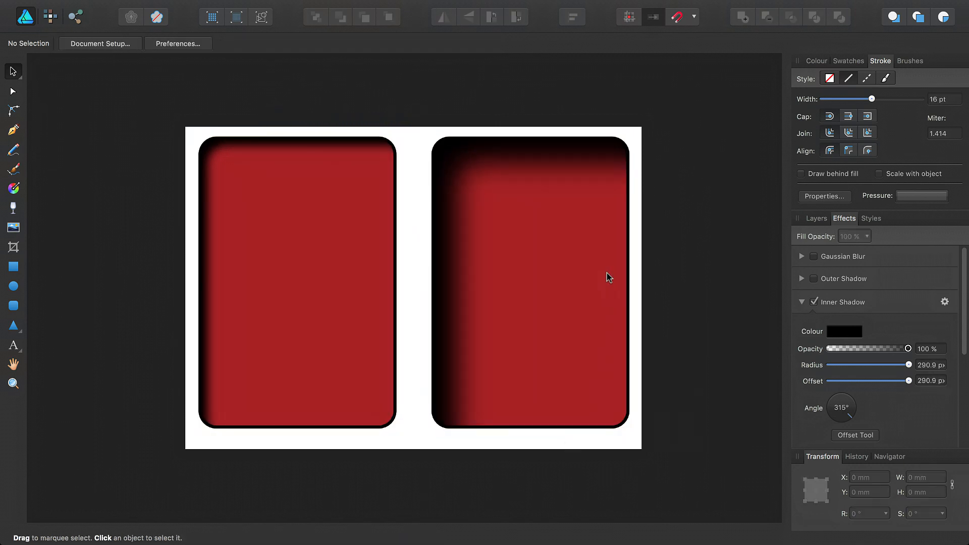
# Compare the right and left rectangles' inner shadow values, then bring up the Help menu.
pyautogui.click(522, 296)
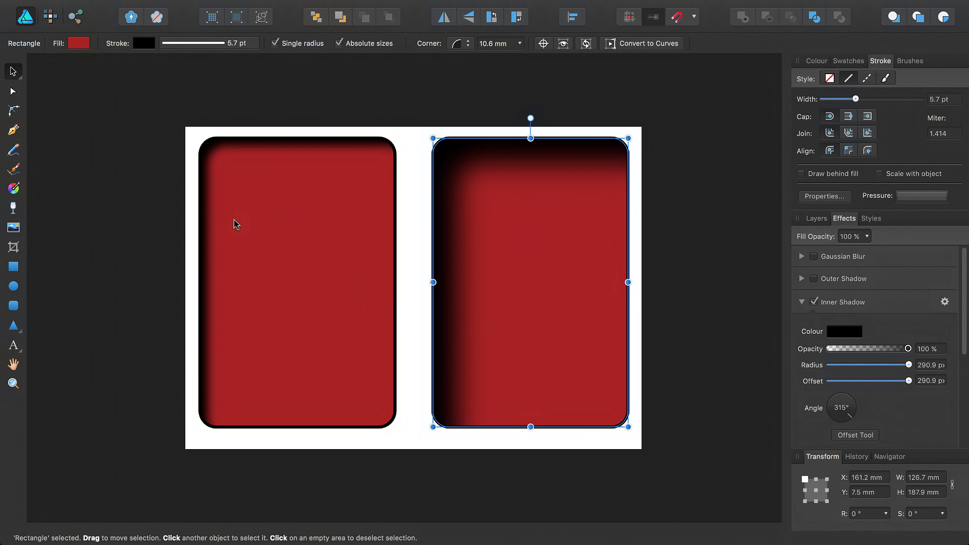
pyautogui.click(273, 257)
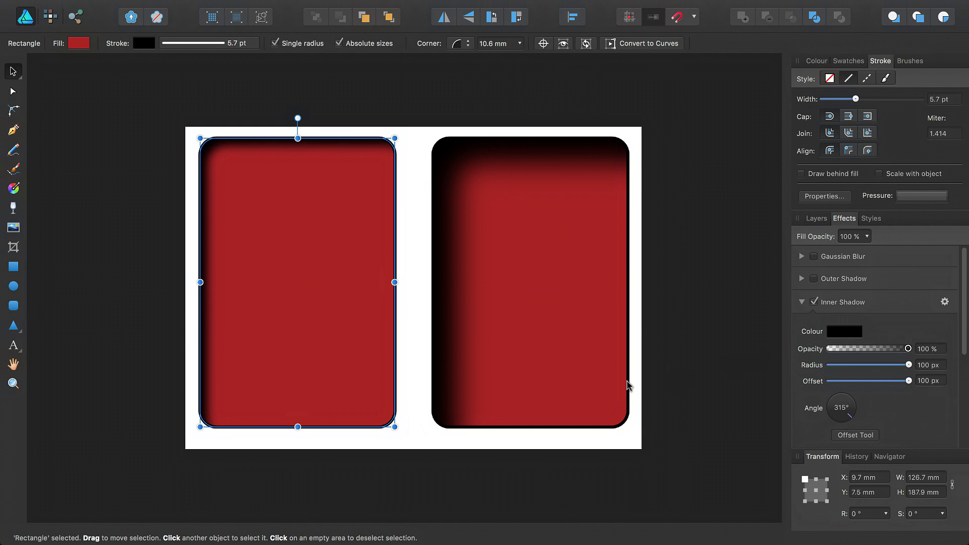
pyautogui.click(419, 435)
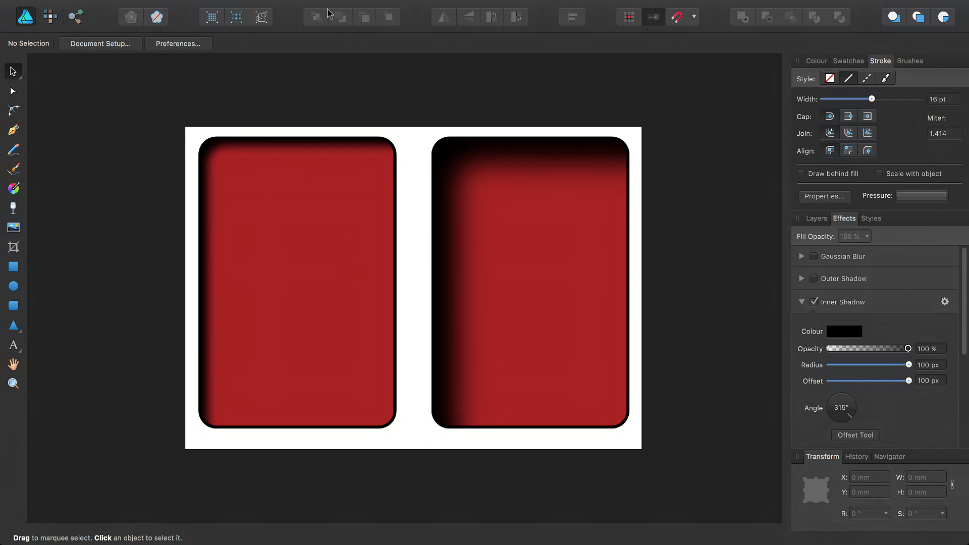
pyautogui.moveTo(328, 3)
pyautogui.click(374, 7)
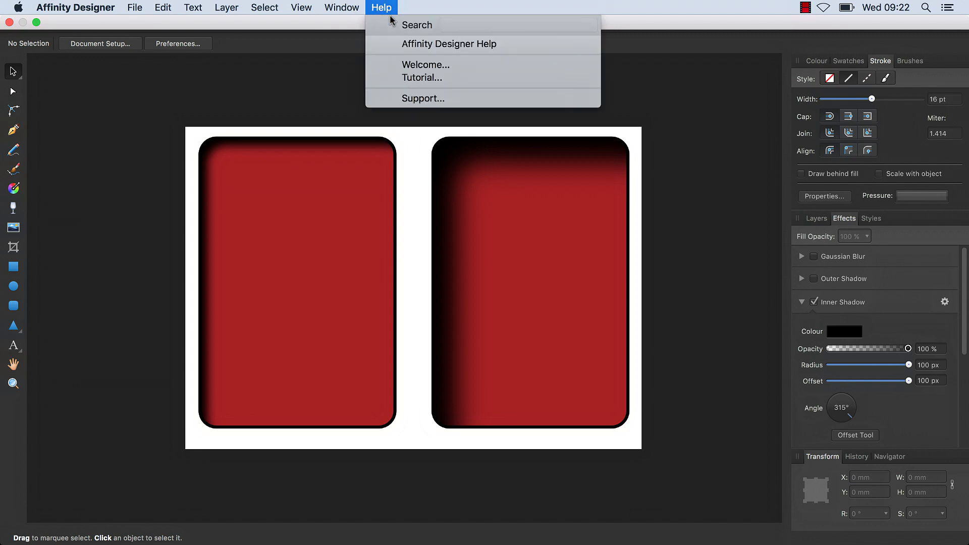